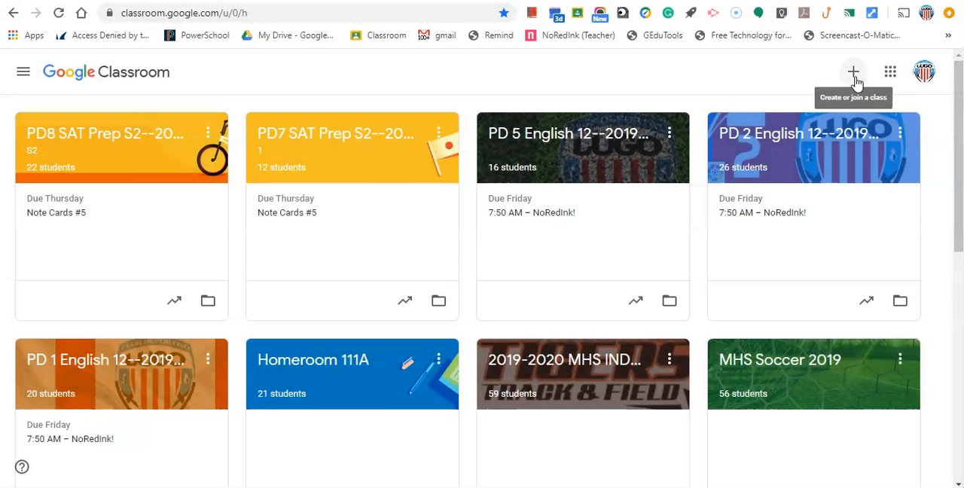
Create a class named English 12 with section Period 6, subject English and room 111 A
left_click(856, 75)
left_click(815, 125)
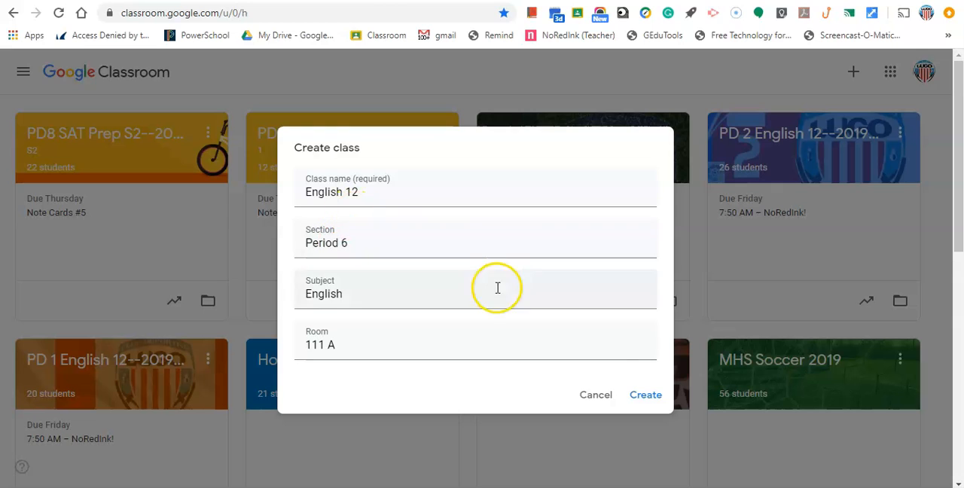
left_click(653, 393)
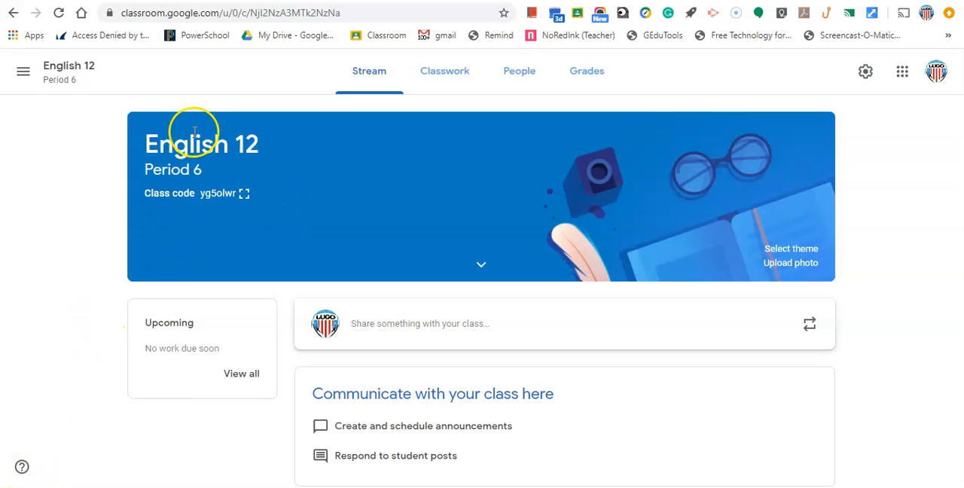
left_click(23, 73)
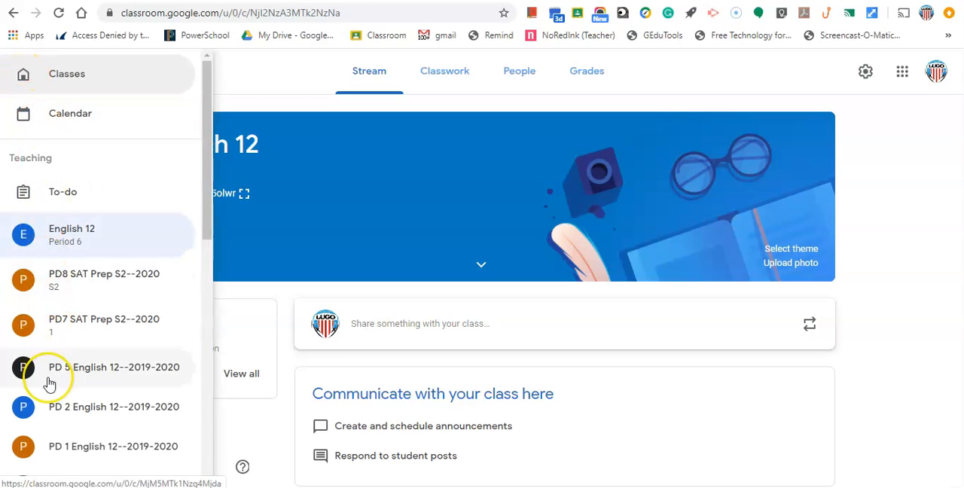
left_click(241, 79)
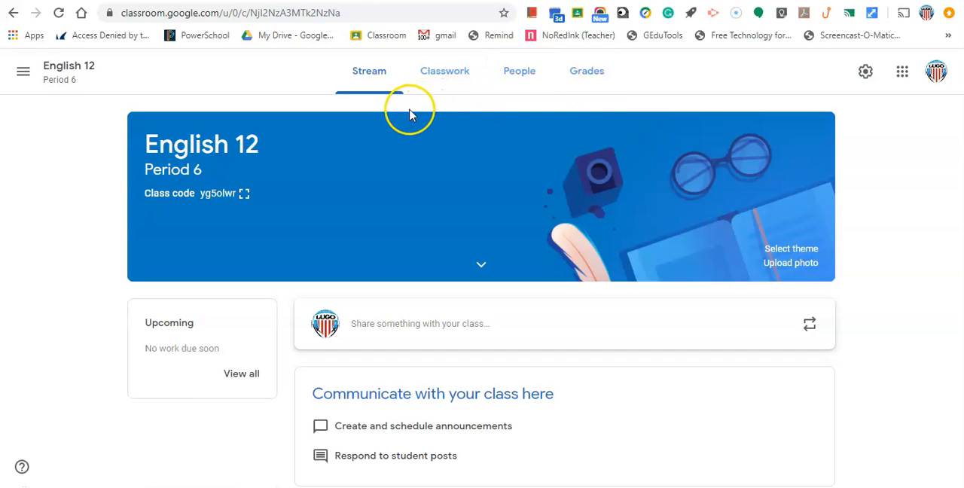
Post the announcement "Assigment Due Tomorrow on black history month!" to all students in the class stream
left_click(366, 331)
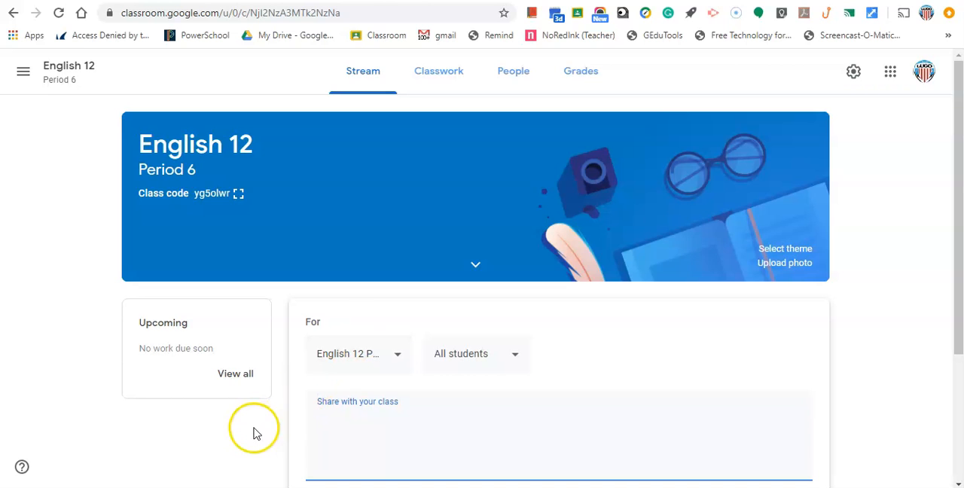
scroll(572, 349, "down", 3)
type("Assigment Due Tomorrow on black history month!")
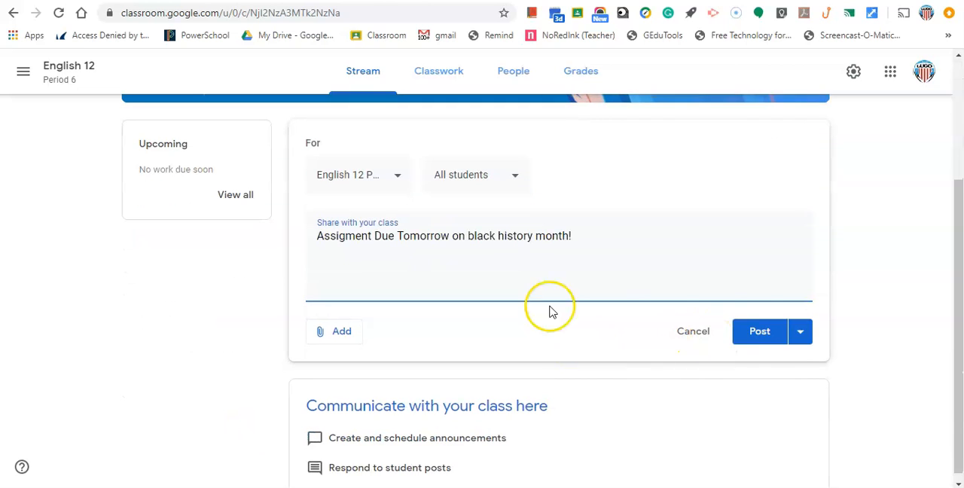
left_click(758, 332)
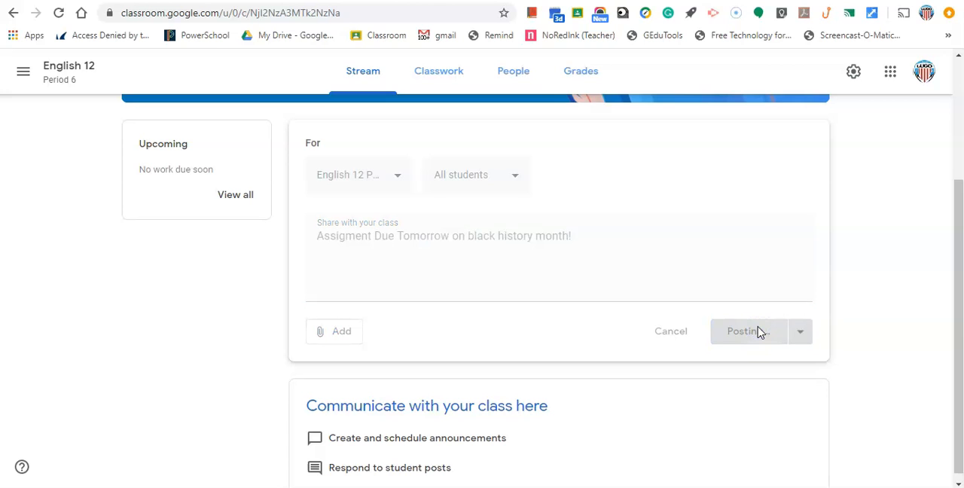
Try to reuse the post "Please download and sign up for Quizlet" from the class PD8 SAT Prep S2--2020
scroll(759, 334, "down", 1)
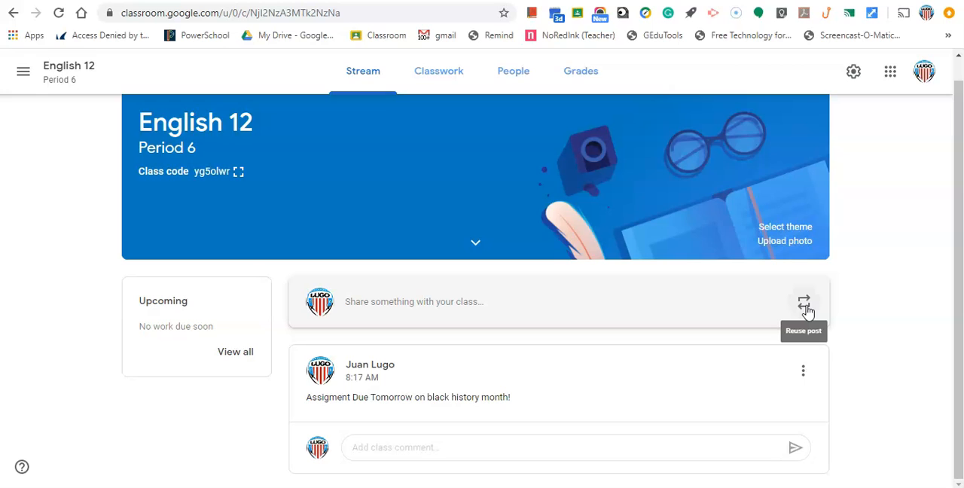
left_click(806, 307)
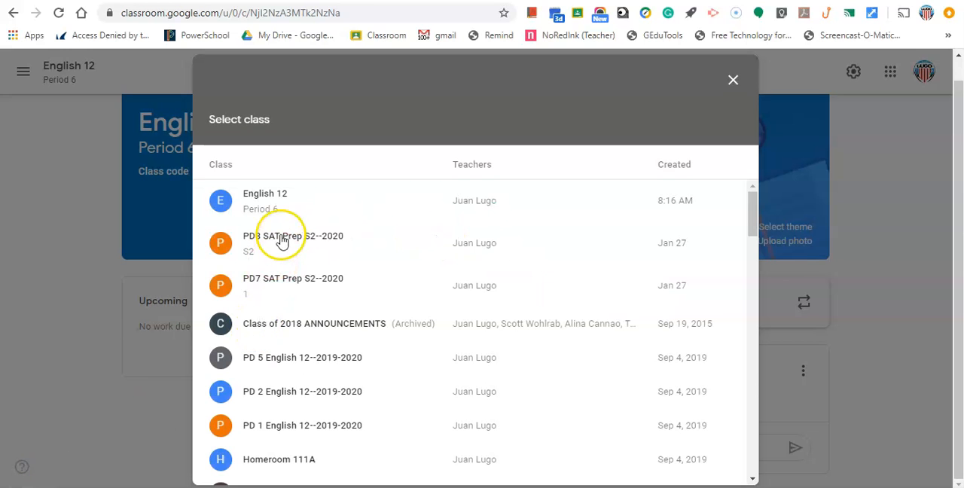
left_click(278, 245)
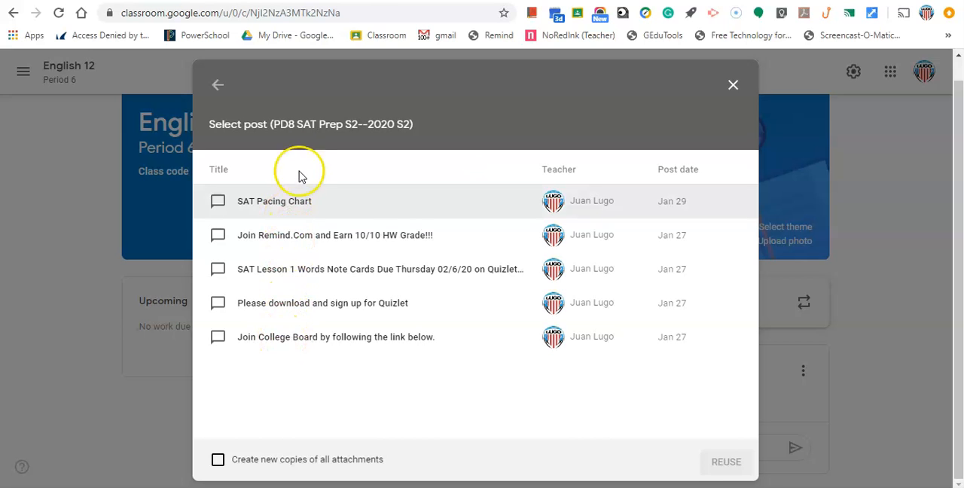
left_click(261, 307)
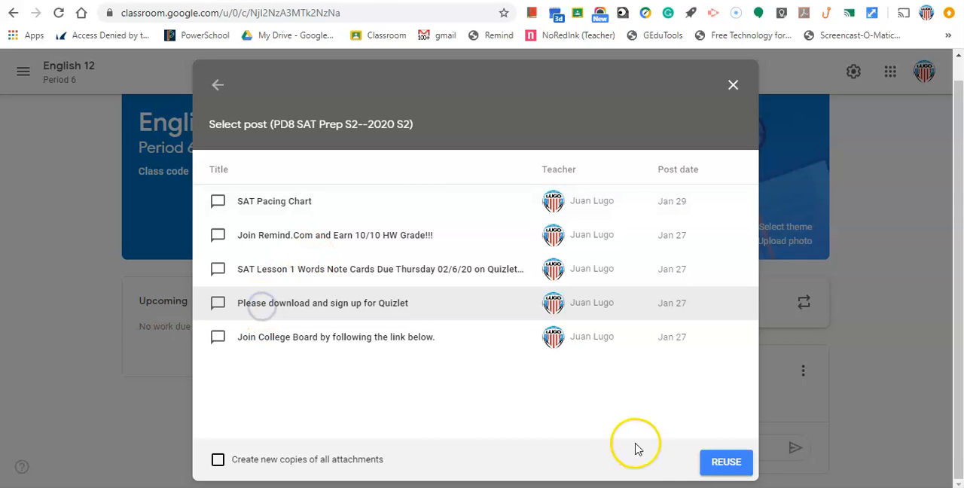
left_click(723, 462)
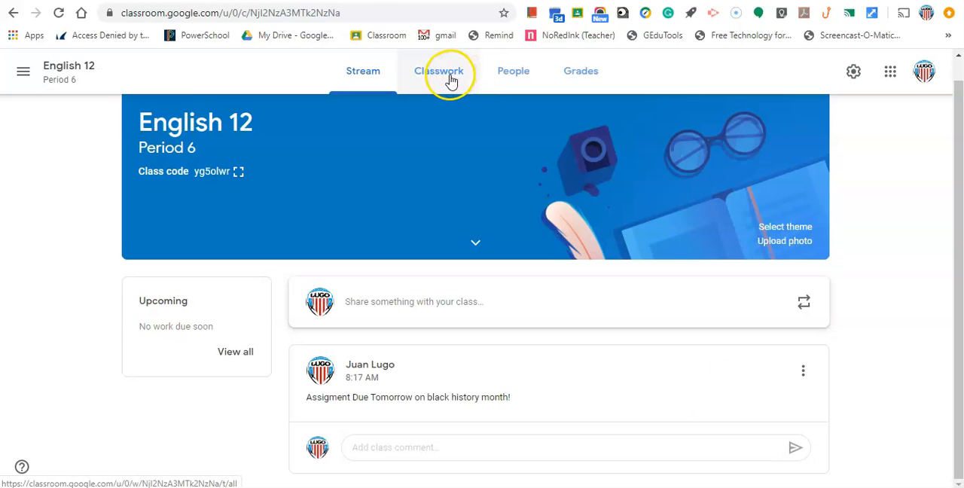
Add a classwork topic named "Things Fall Apart" to the English 12 class
left_click(451, 79)
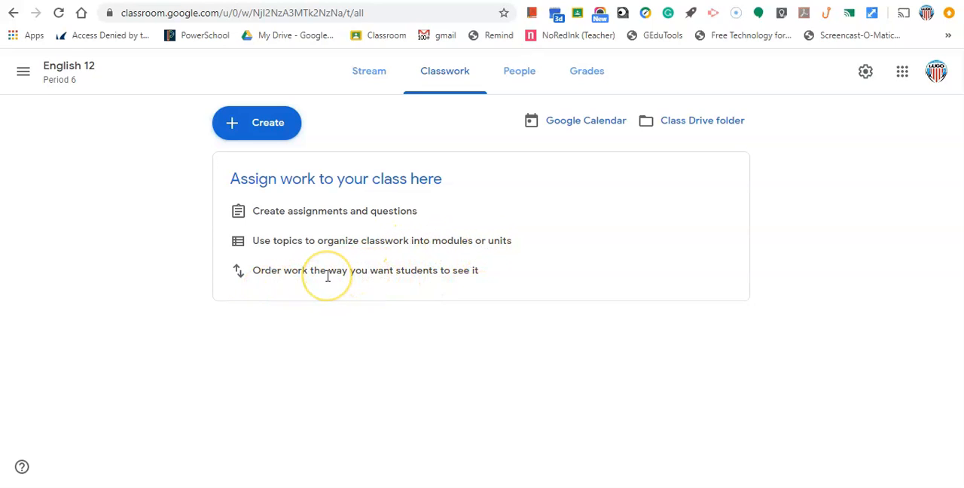
left_click(264, 129)
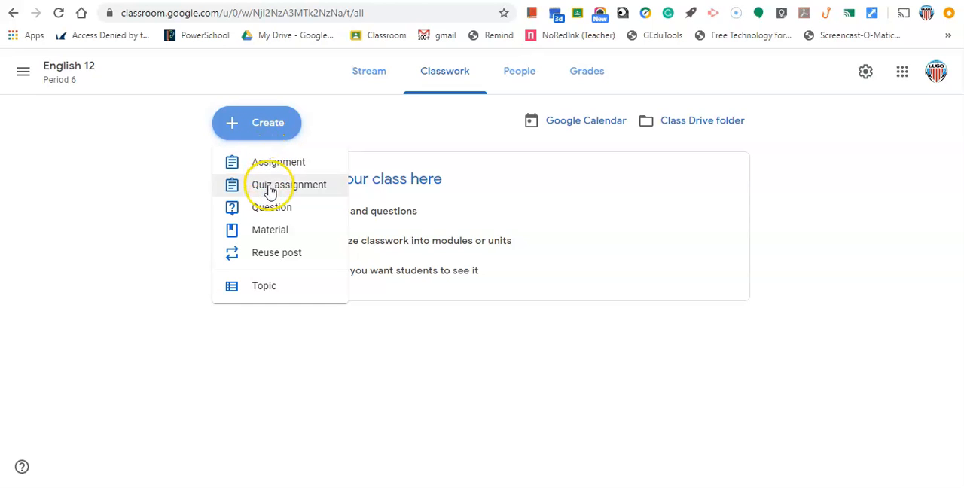
left_click(290, 264)
left_click(267, 287)
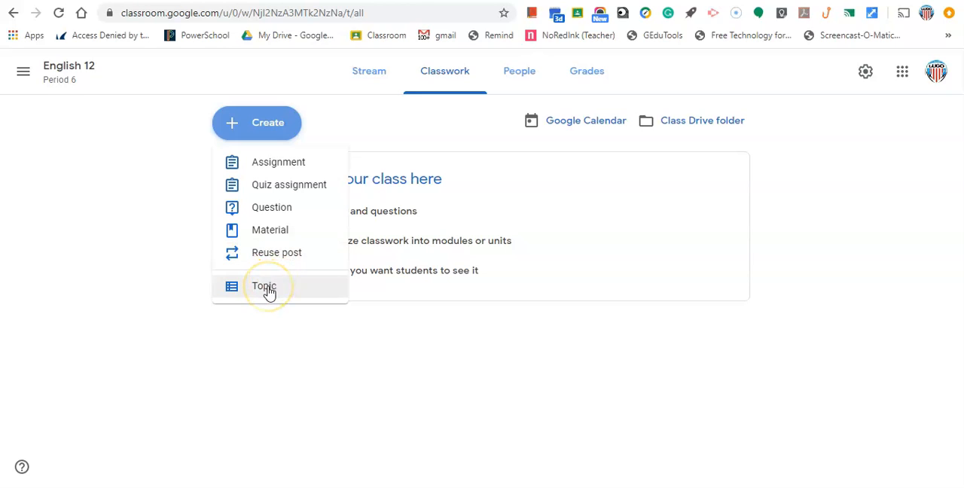
left_click(267, 288)
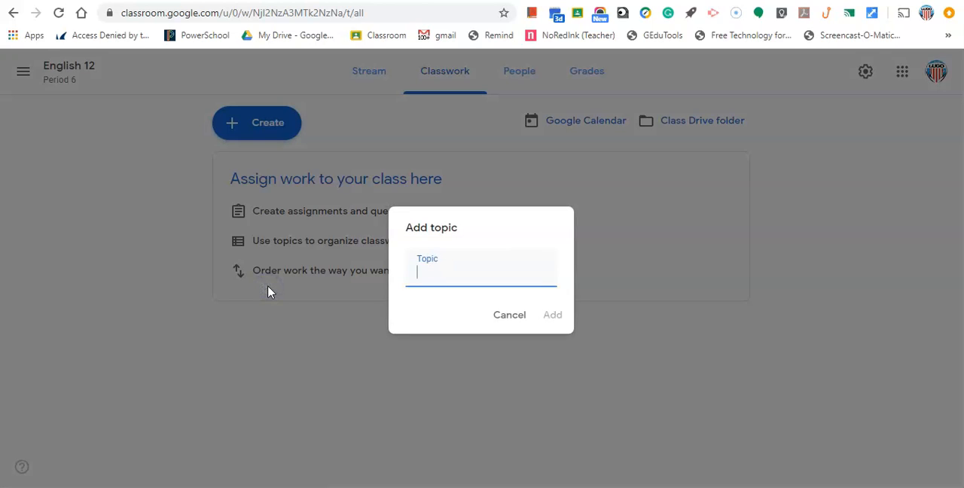
type("Things Fall Apart")
key("Return")
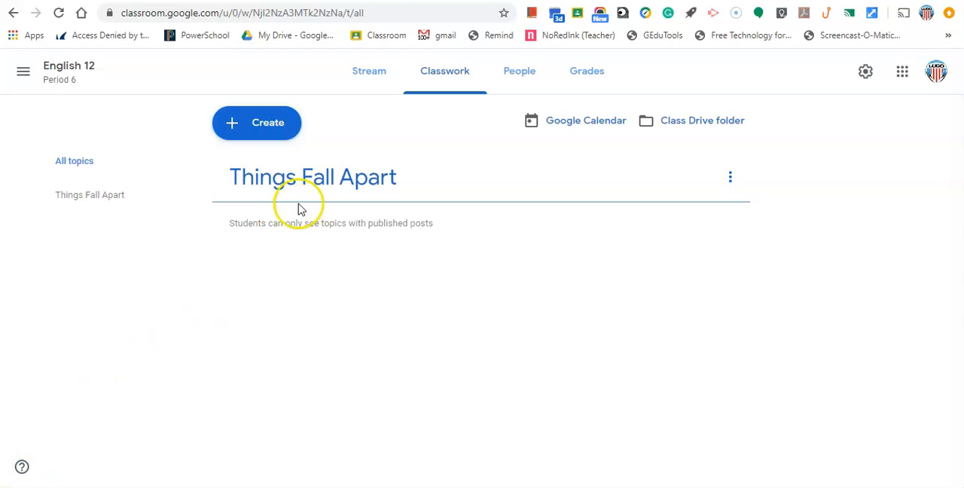
Start an assignment titled "Things Fall Apart Review Questions" with the instructions "Complete Google Form on Things Fall Apart Question"
left_click(272, 137)
left_click(273, 169)
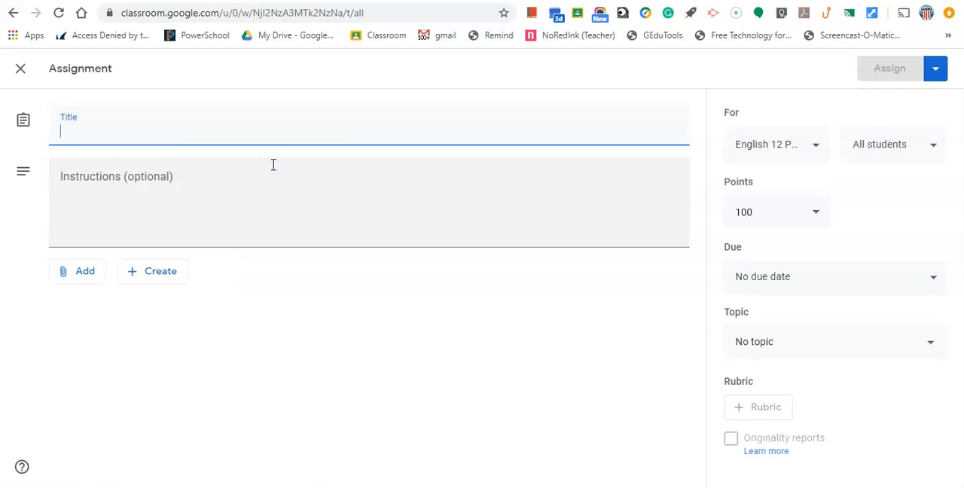
type("Things Fall Apart Review ")
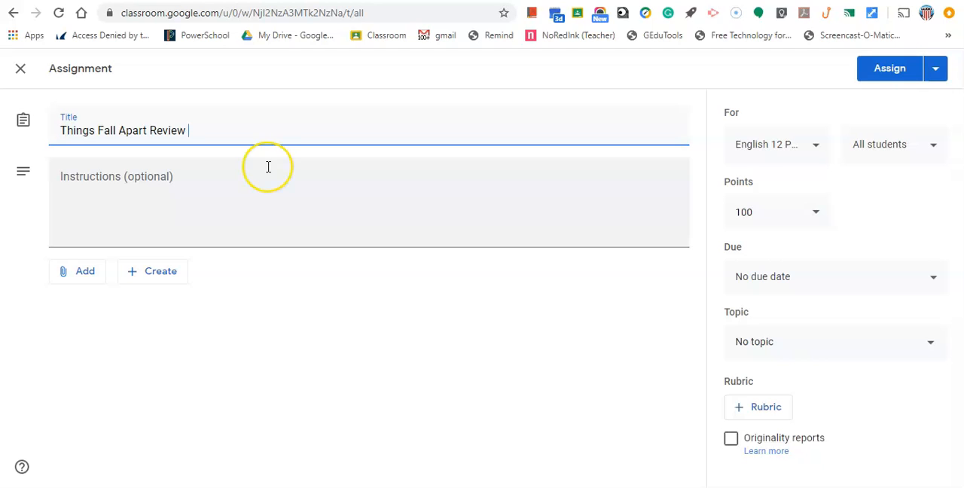
type("Questions")
left_click(143, 176)
type("Complete Google Form on Things Fall Apart Que")
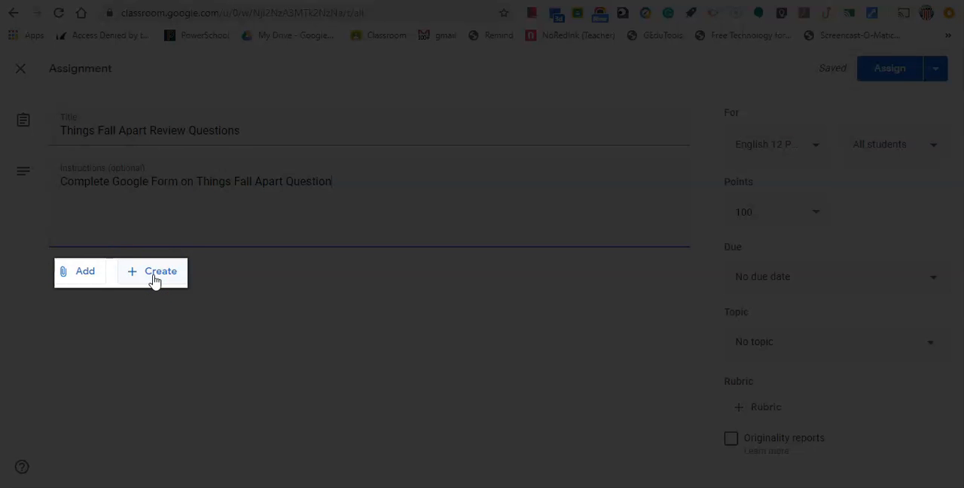
Find the Google Form "Things Fall Apart Review Questions Ch 1-4" in Google Drive and attach it to the assignment
left_click(93, 277)
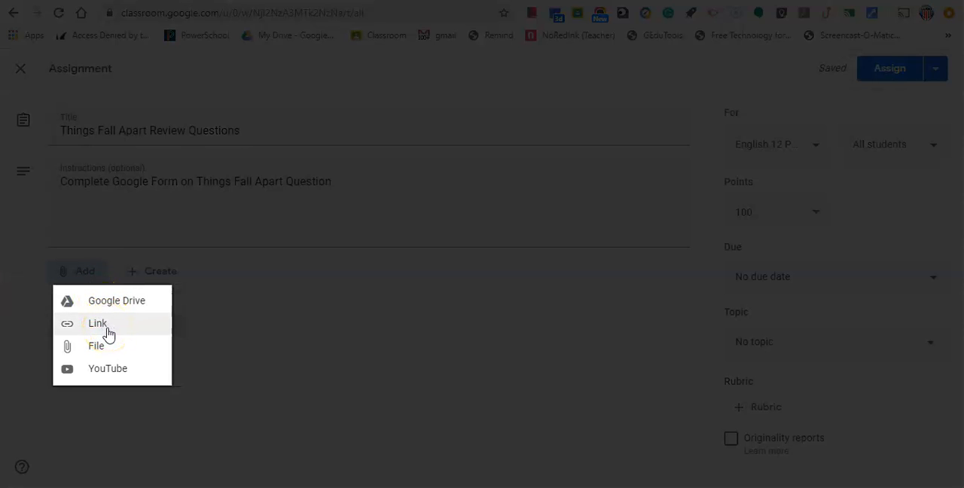
left_click(107, 356)
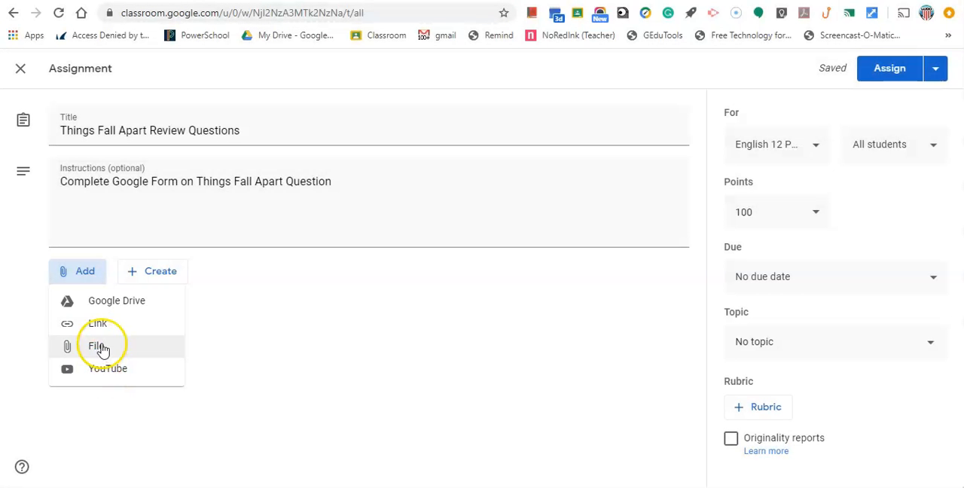
left_click(100, 303)
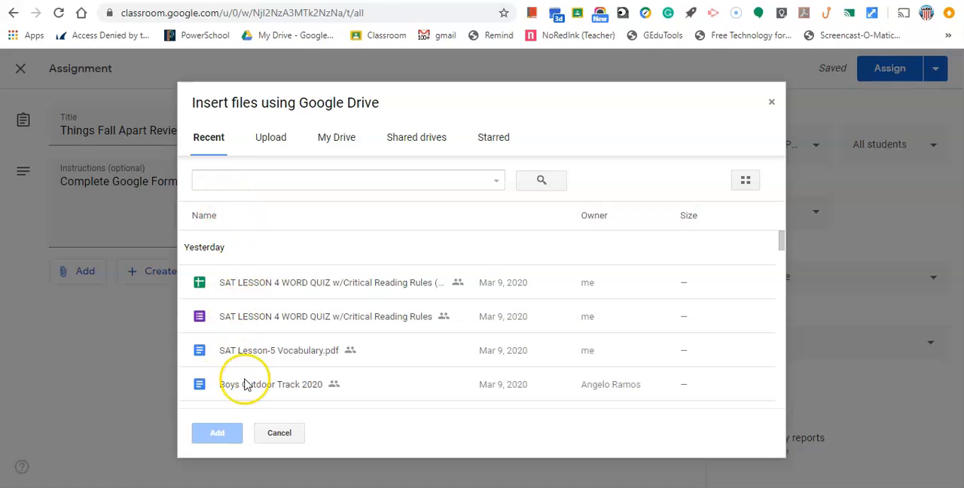
left_click(257, 181)
type("things fall apart review questions ch 1")
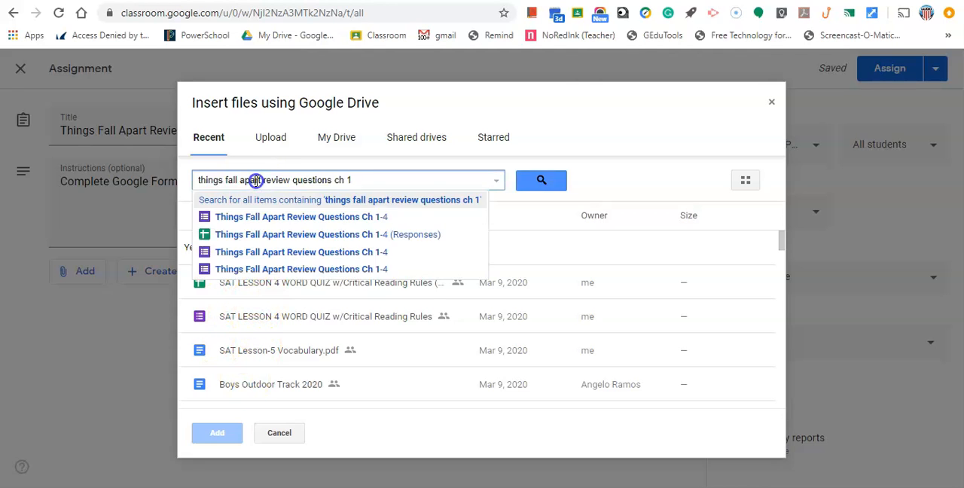
left_click(271, 219)
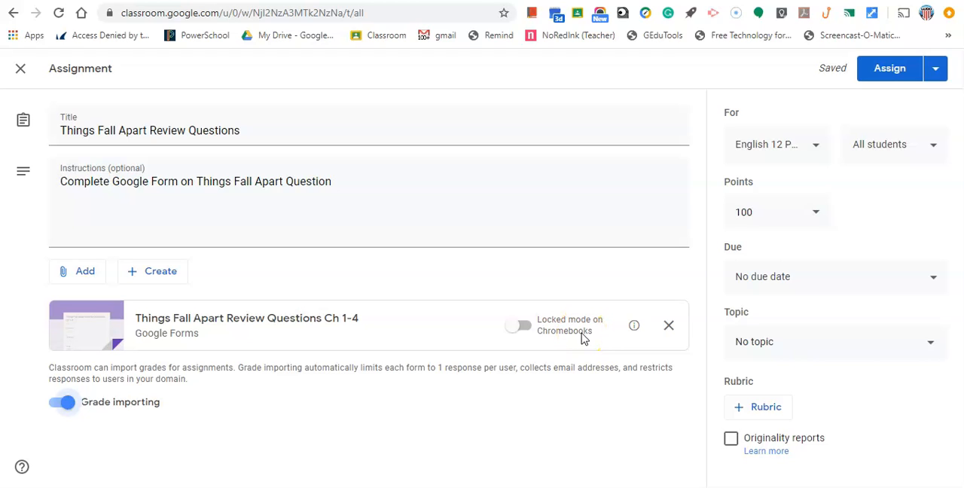
left_click(542, 337)
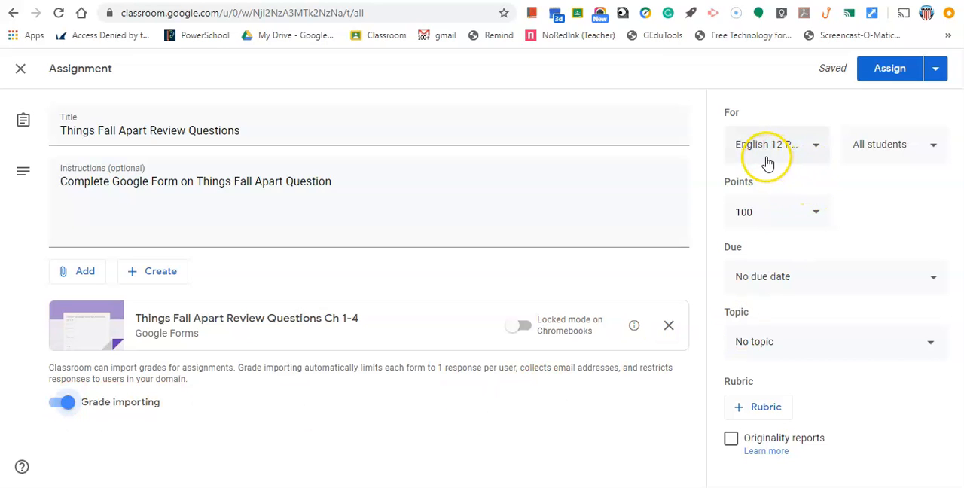
left_click(809, 147)
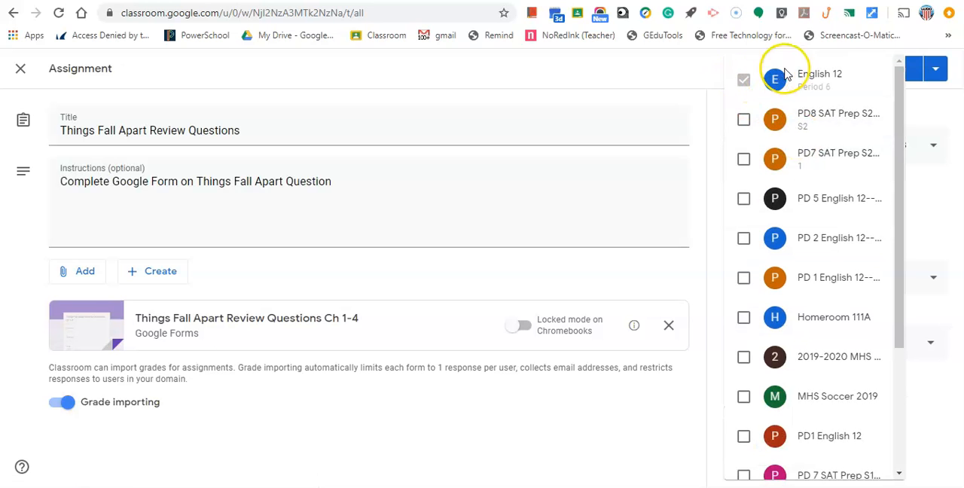
left_click(940, 118)
left_click(817, 147)
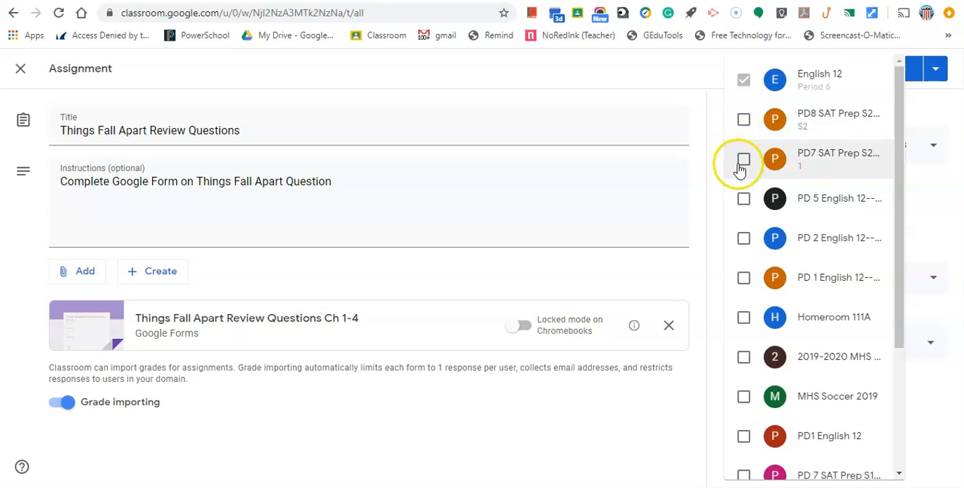
left_click(916, 213)
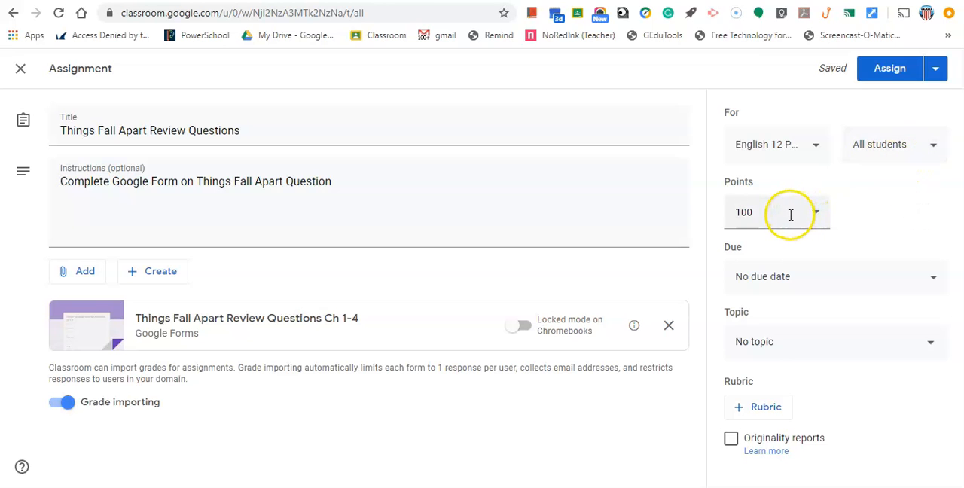
Set the assignment's due date to Mar 12, 2020 at 7:50 AM
left_click(900, 280)
left_click(879, 324)
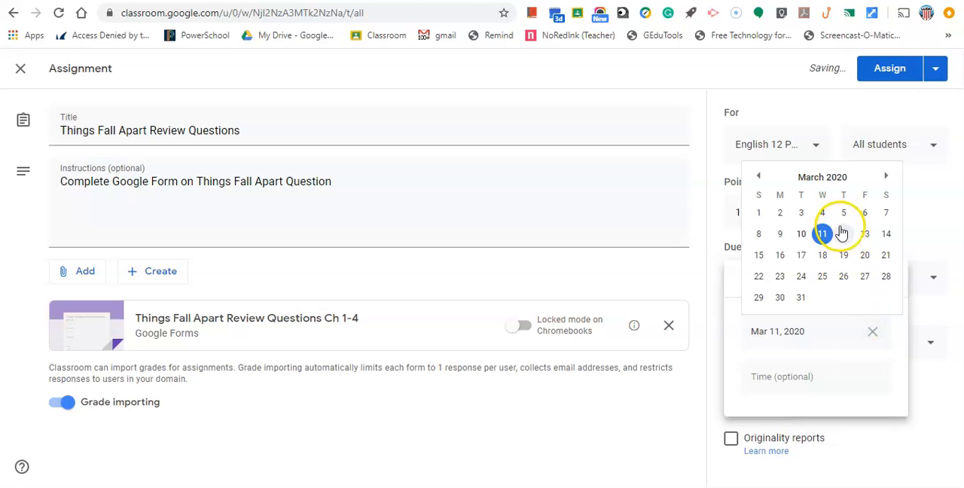
left_click(843, 233)
left_click(788, 369)
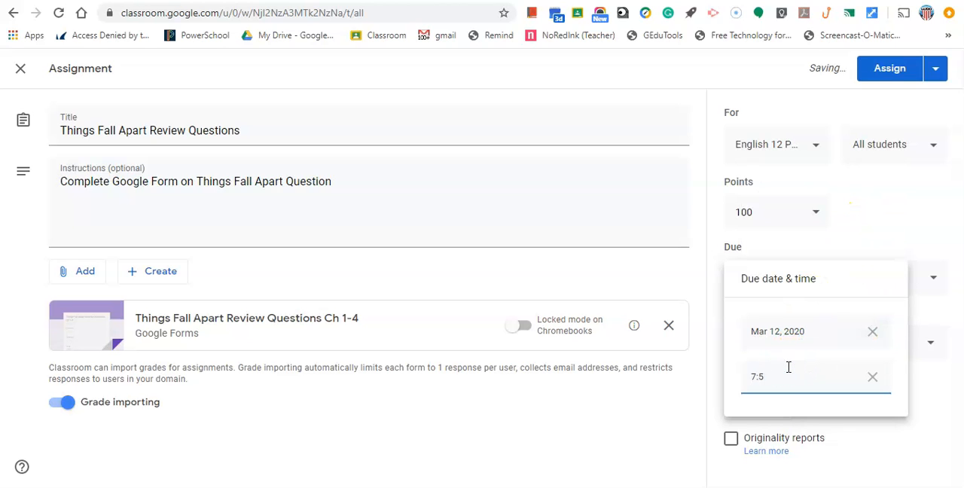
type("7:50 am")
left_click(710, 387)
File the assignment under the "Things Fall Apart" topic and assign it to the class
left_click(766, 353)
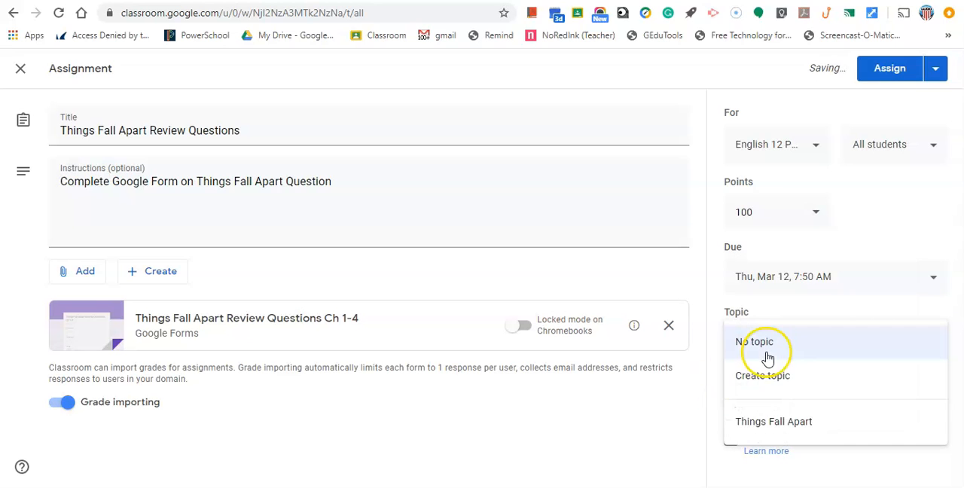
left_click(753, 427)
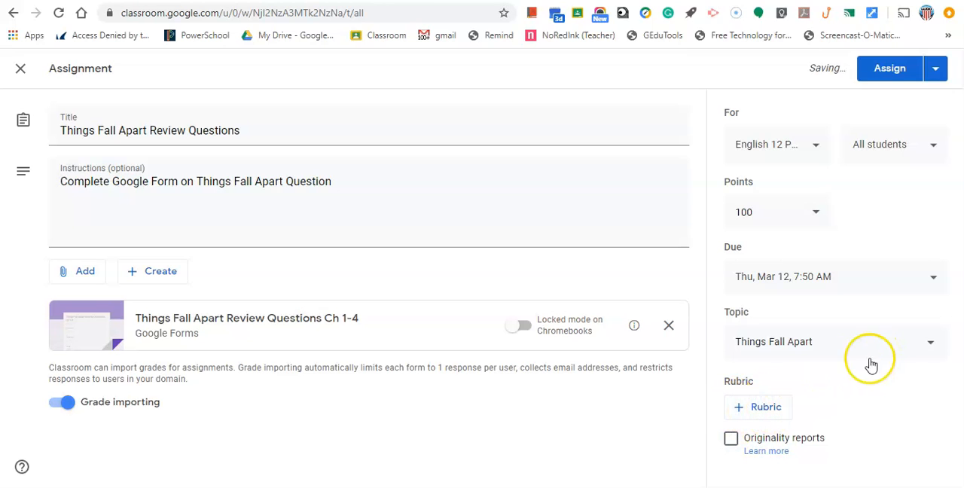
left_click(876, 73)
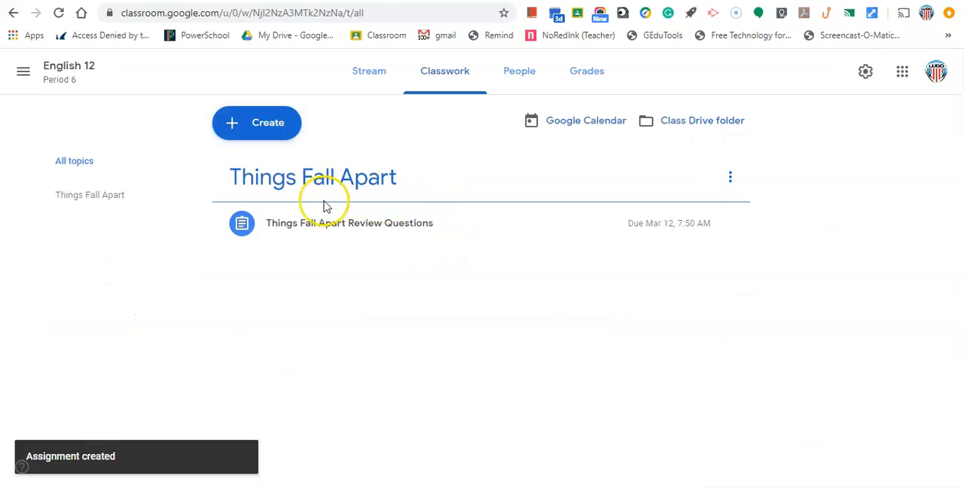
Expand the "Things Fall Apart Review Questions" assignment's details and show the options available for its topic
left_click(435, 241)
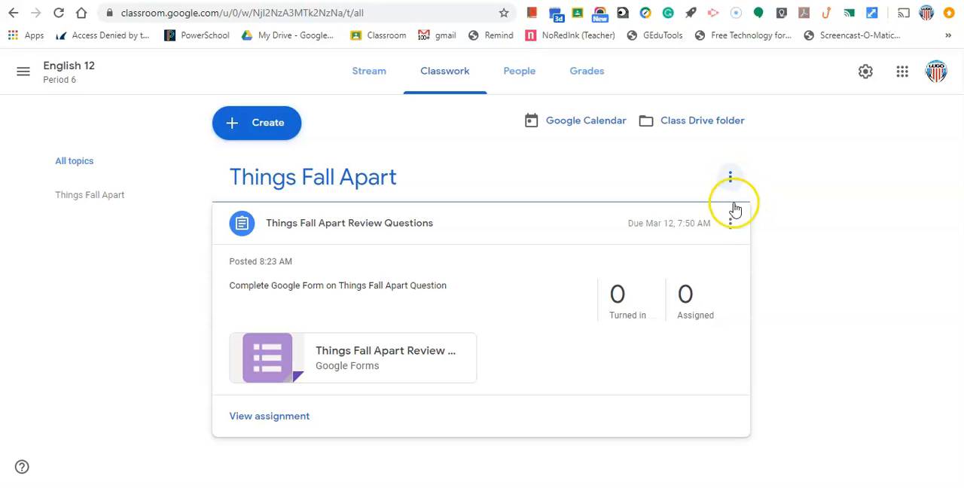
left_click(730, 185)
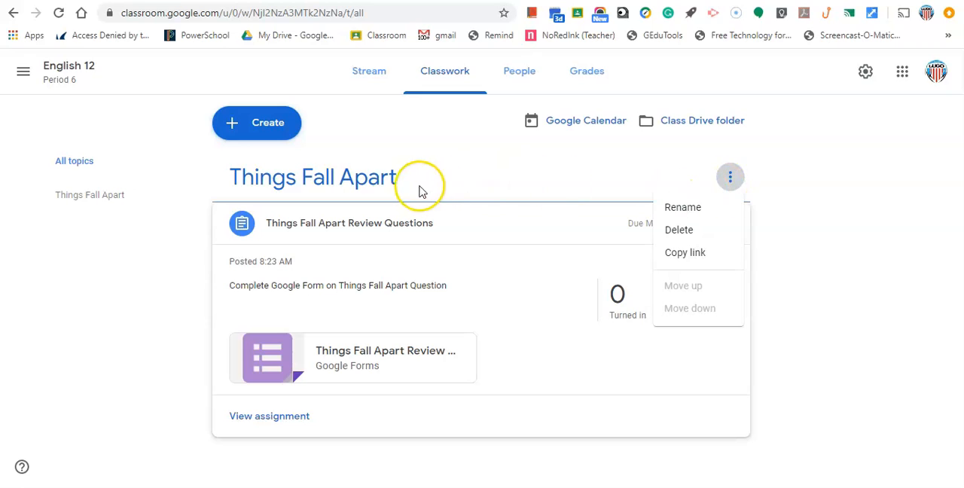
Open the "Things Fall Apart Review Questions" assignment for editing, review its details, and save it without changes
left_click(781, 179)
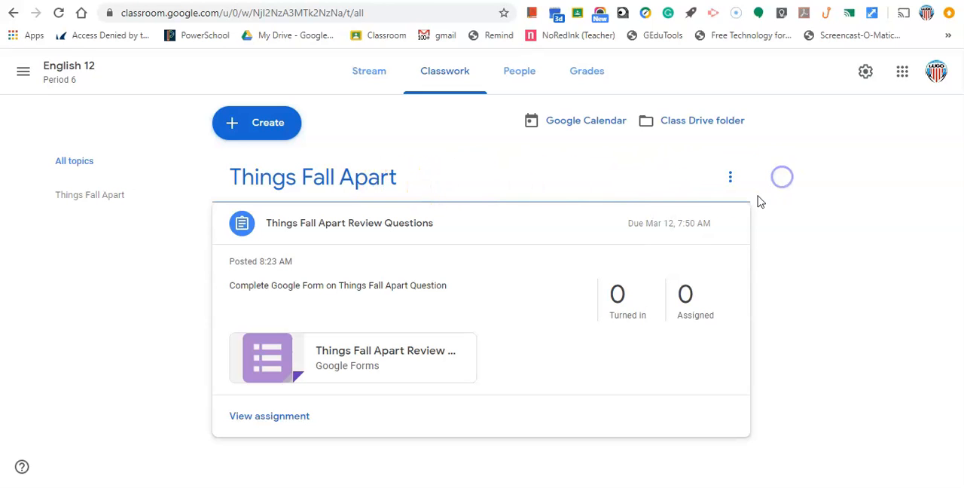
left_click(730, 224)
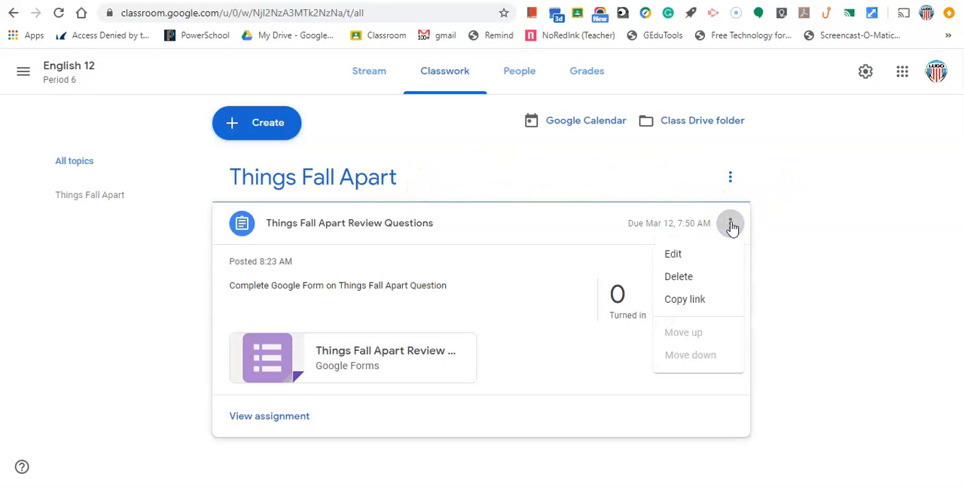
left_click(841, 218)
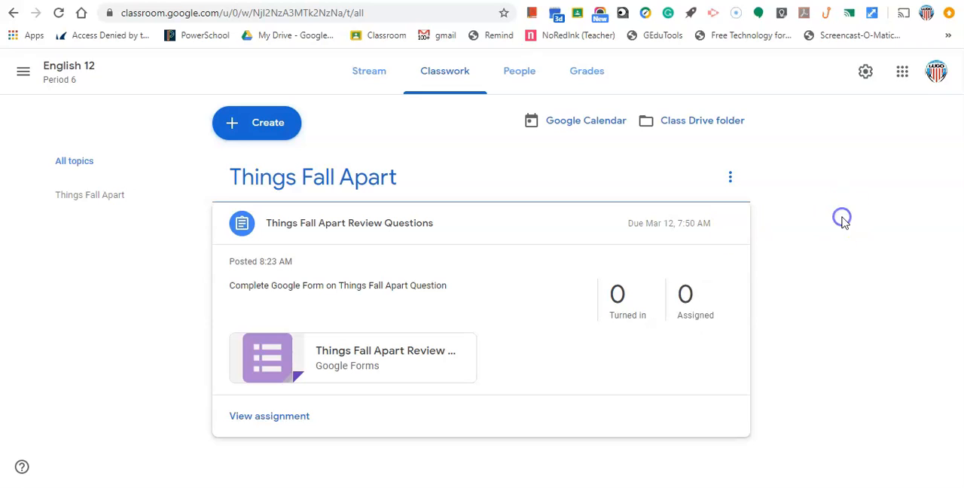
left_click(729, 225)
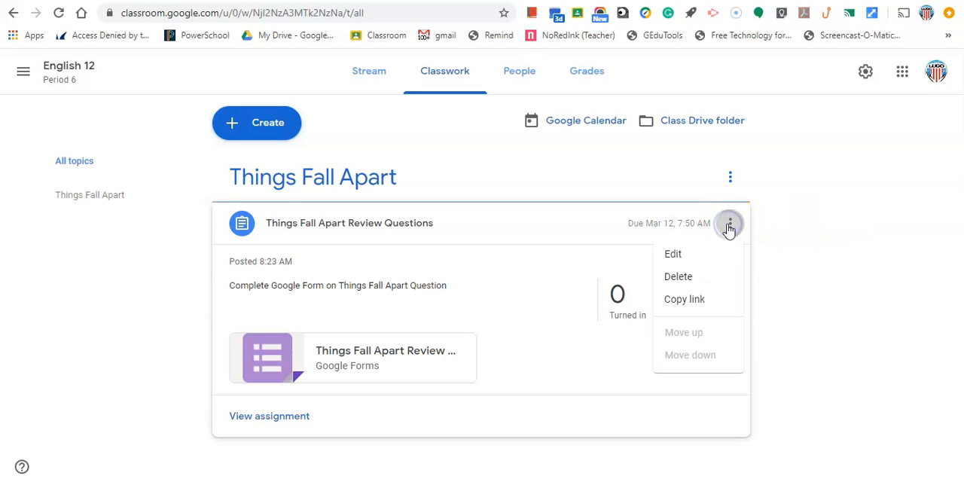
left_click(699, 260)
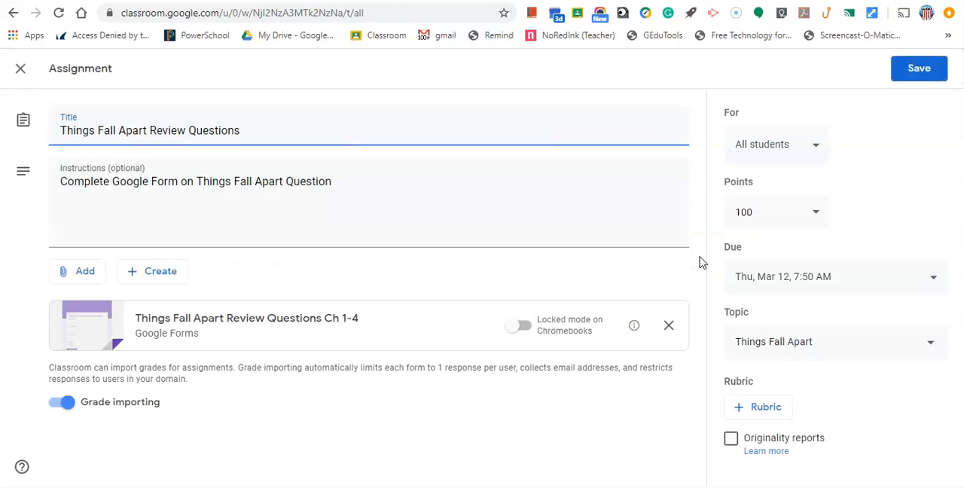
left_click(919, 68)
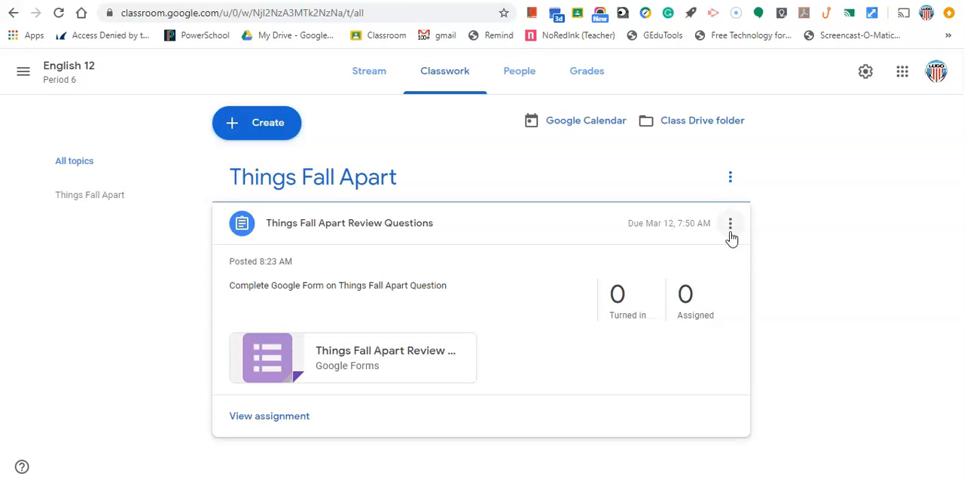
Review the assignment notification and the announcement posted on the class stream
left_click(370, 83)
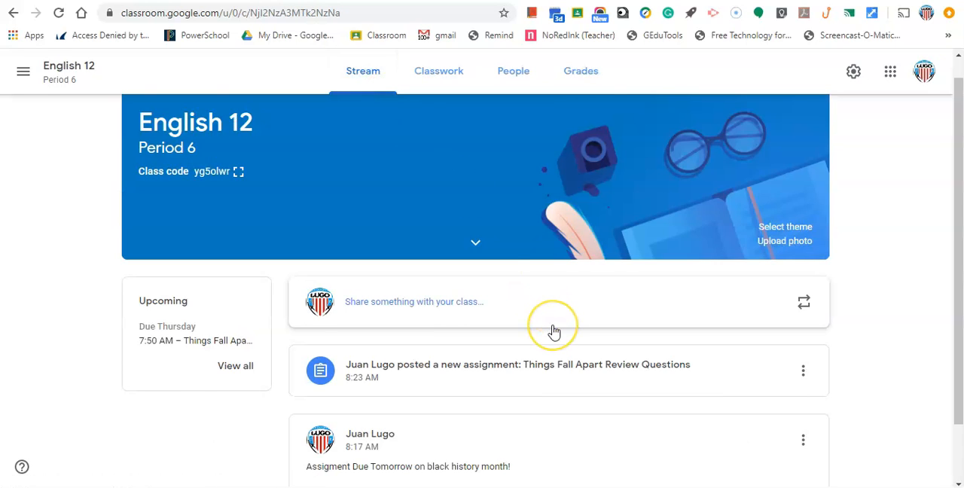
scroll(554, 330, "down", 1)
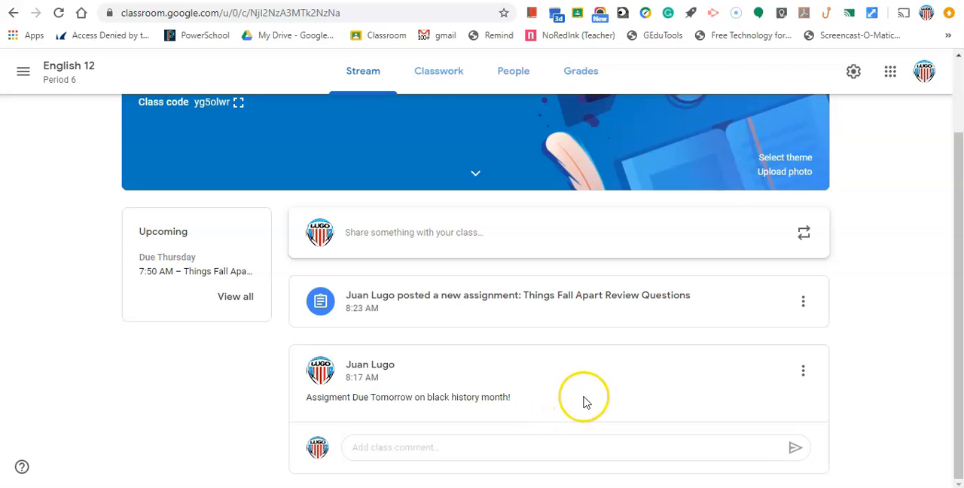
scroll(506, 397, "up", 3)
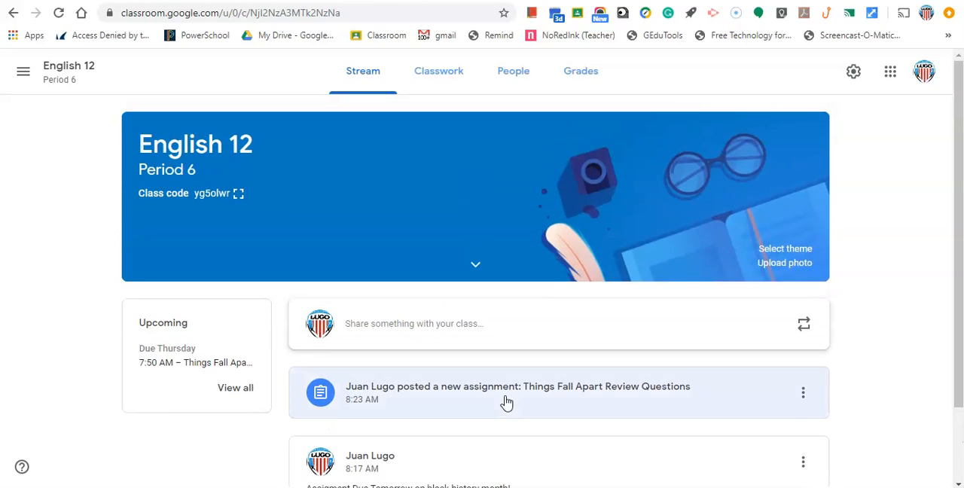
Start a student invitation for the class, select a student by name, and cancel it without sending
left_click(517, 88)
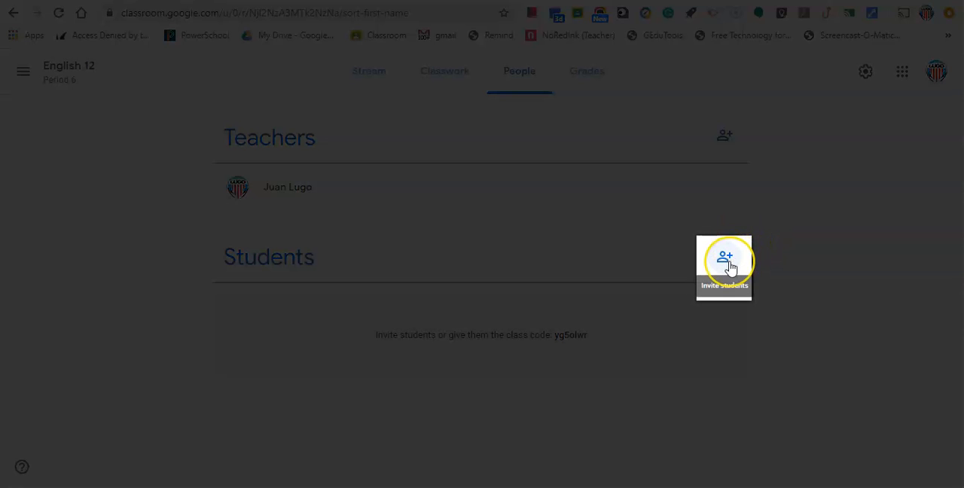
left_click(727, 261)
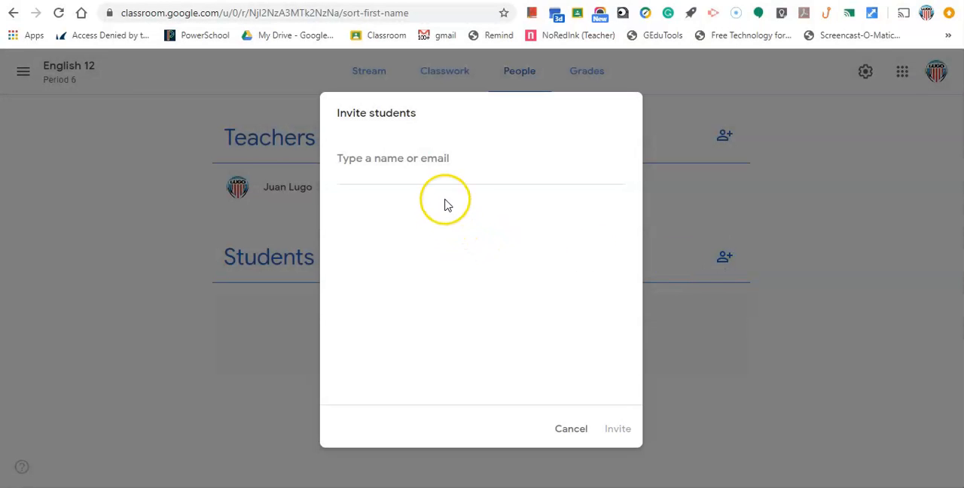
left_click(442, 179)
left_click(436, 160)
type("wil")
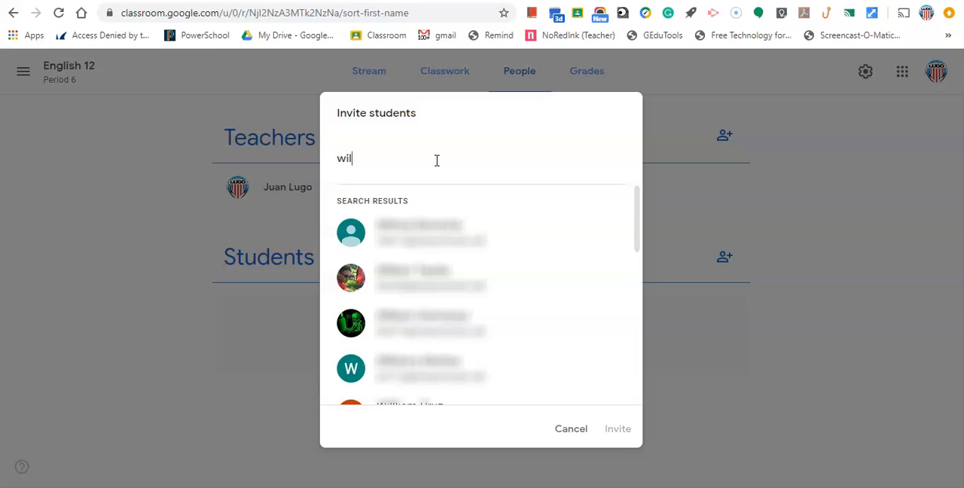
left_click(438, 275)
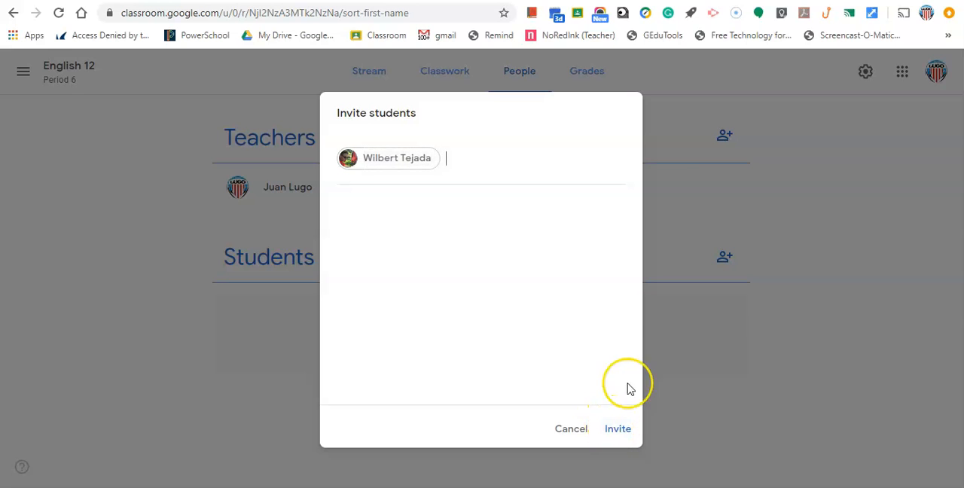
left_click(570, 429)
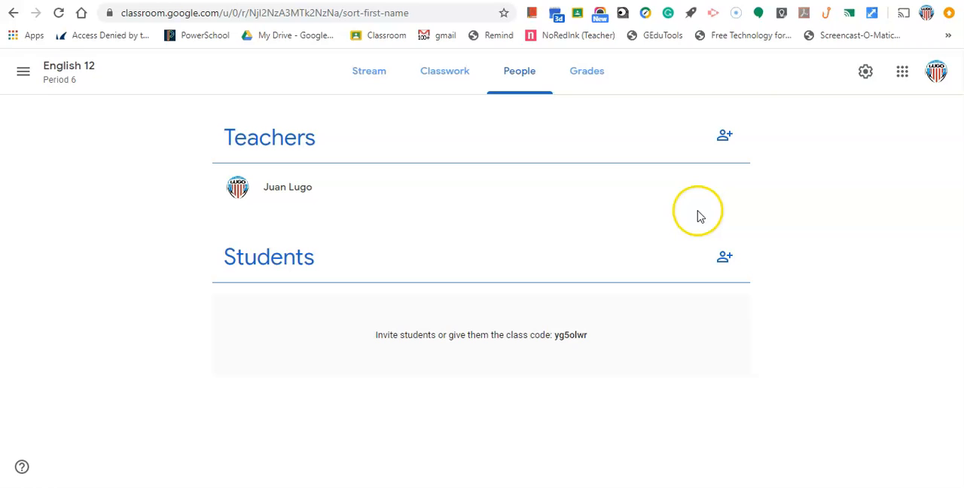
left_click(725, 135)
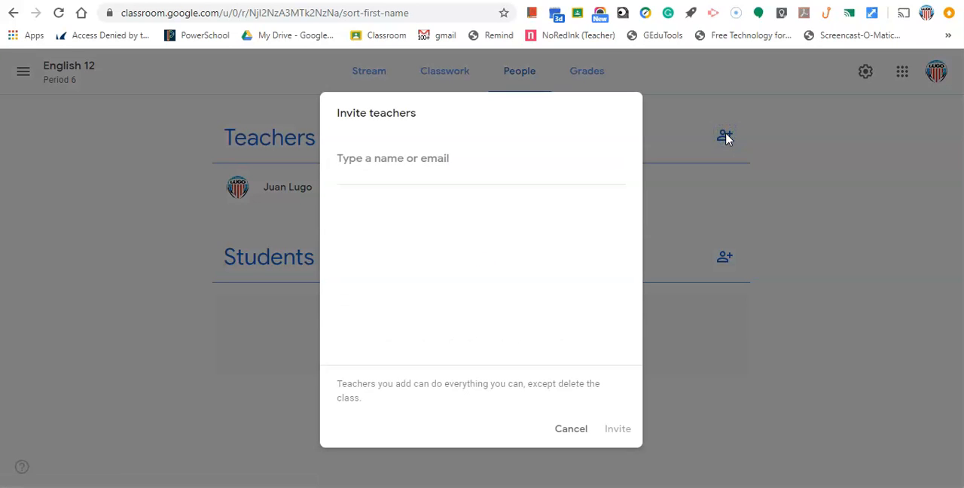
left_click(801, 146)
left_click(579, 429)
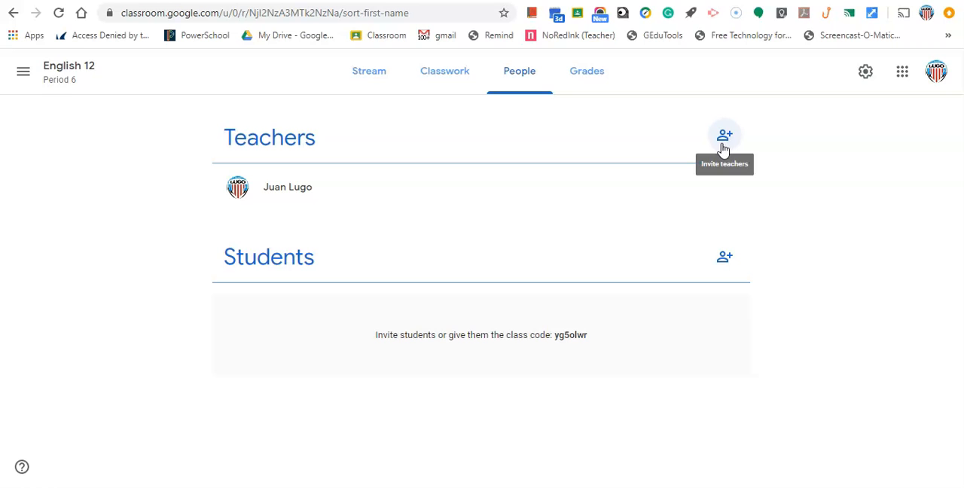
Invite a co-teacher to the class by searching for the teacher's name and sending the invitation
left_click(723, 143)
left_click(454, 168)
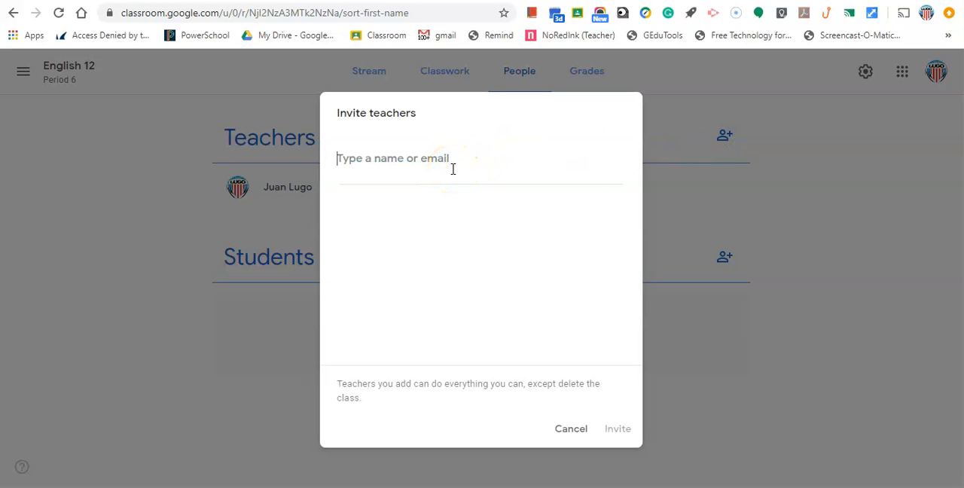
type("Anthony")
left_click(422, 261)
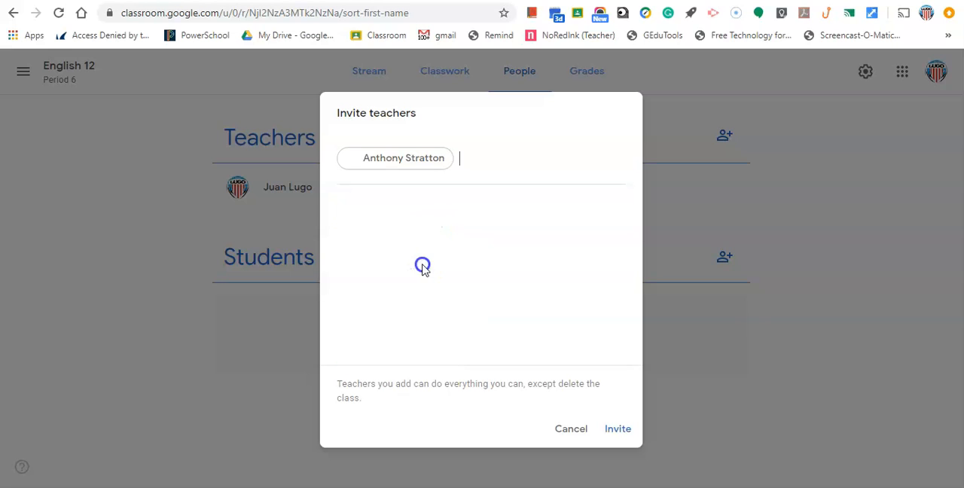
left_click(626, 429)
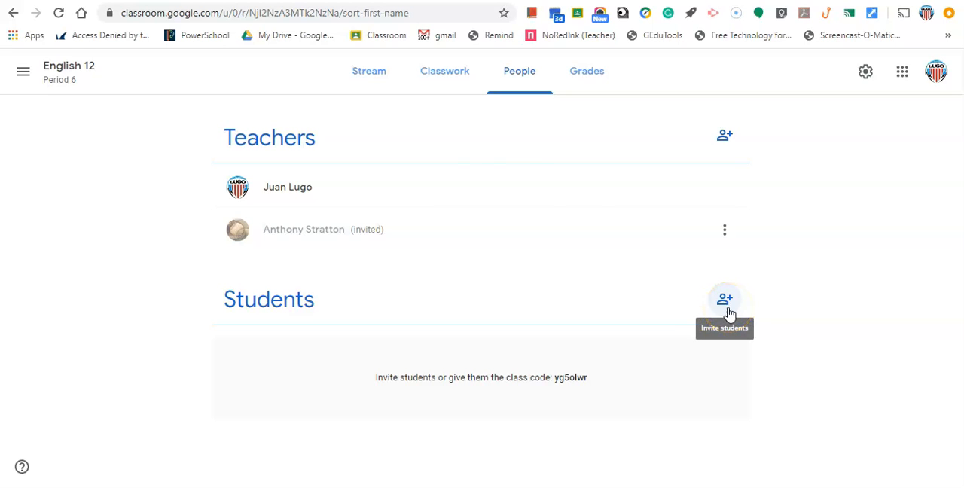
Display the class code enlarged from the class stream and close the enlarged view
left_click(375, 81)
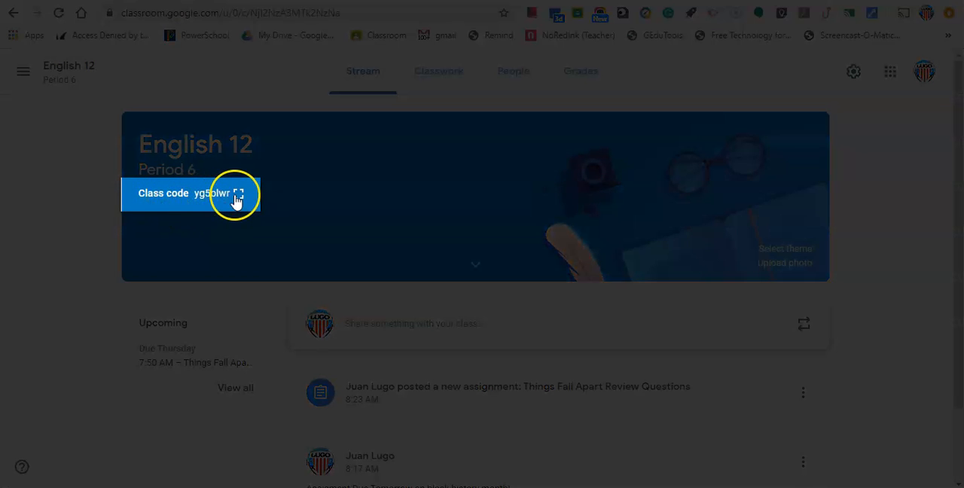
left_click(239, 195)
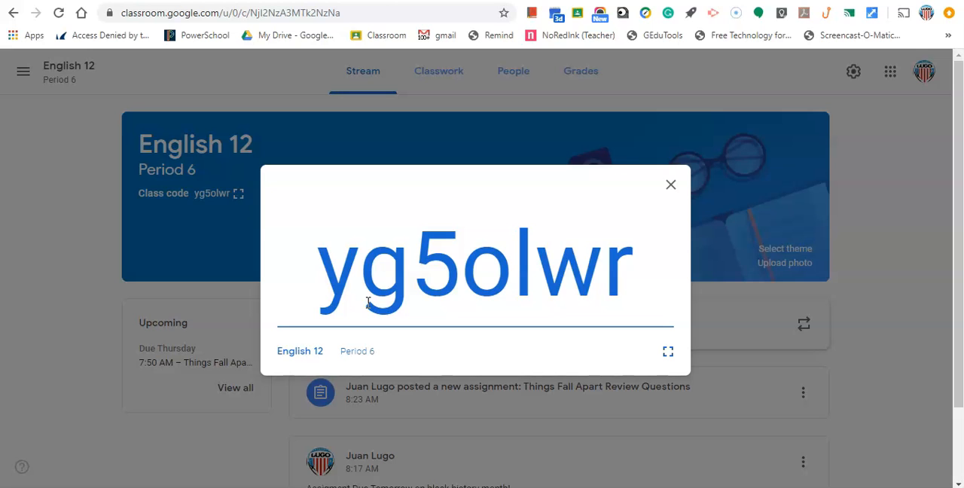
left_click(670, 185)
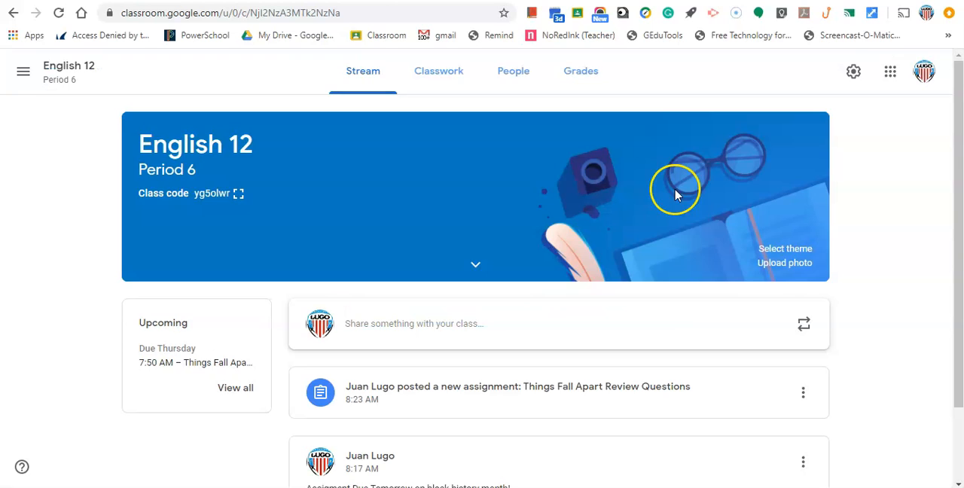
Open the class settings and check the options for classwork on the stream, keeping "Show condensed notifications"
left_click(853, 76)
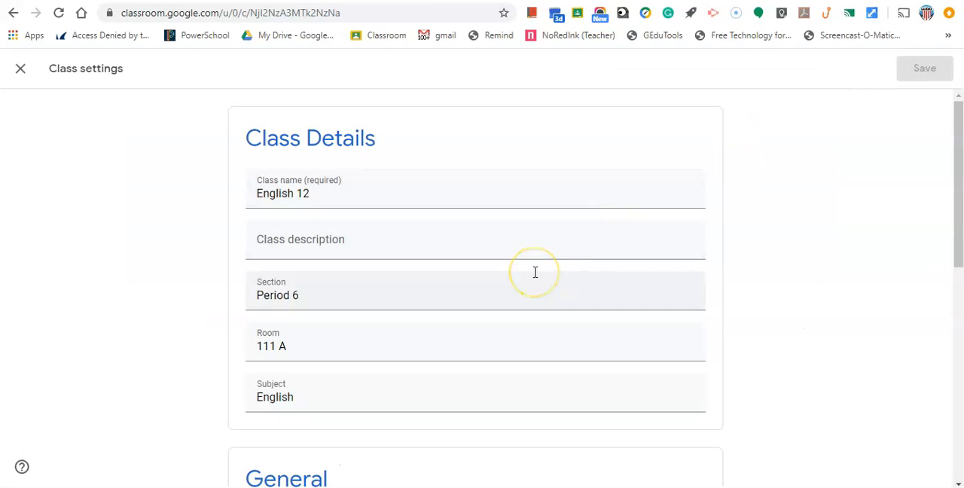
scroll(534, 272, "down", 4)
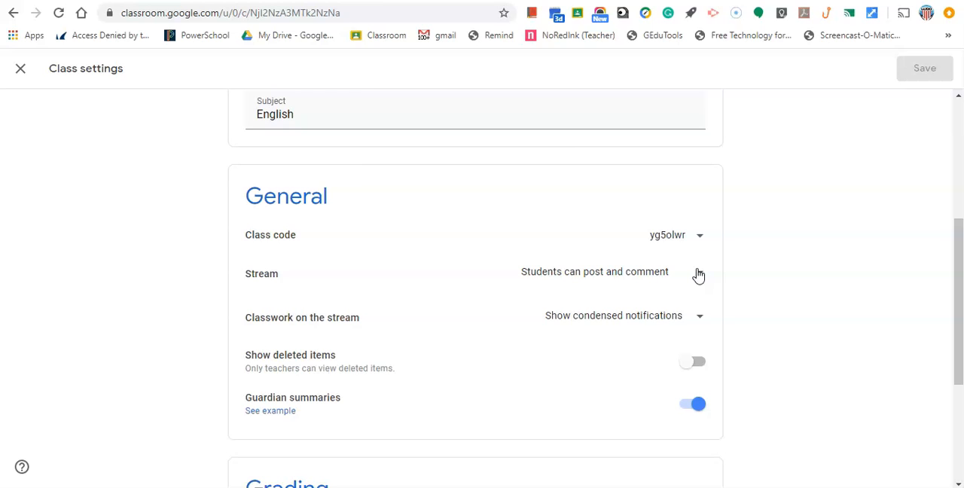
left_click(700, 317)
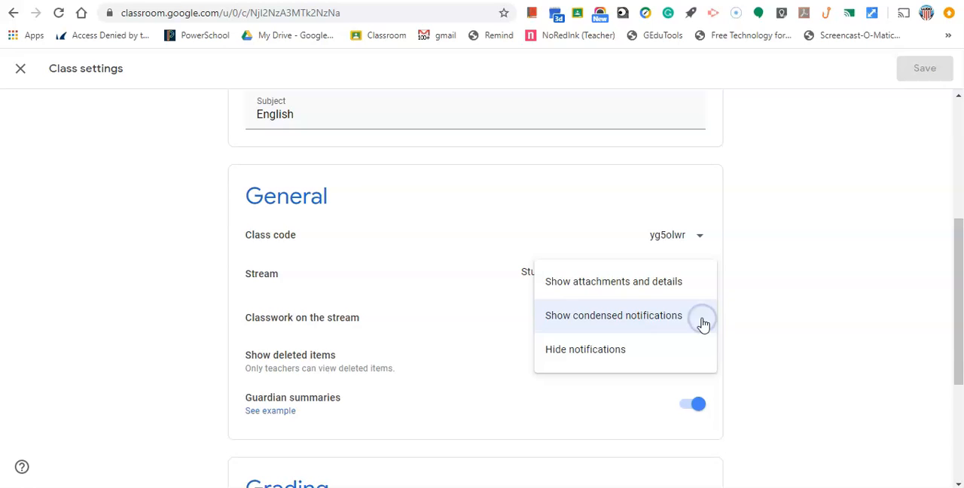
left_click(702, 319)
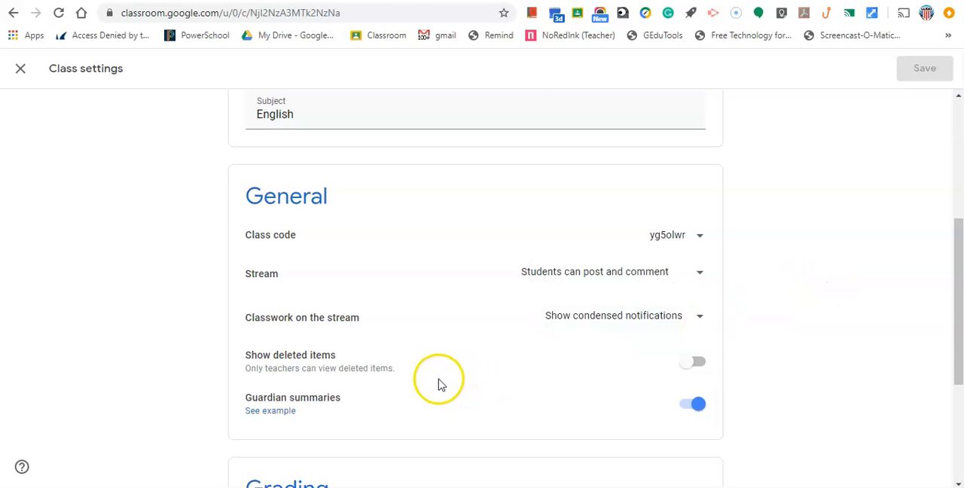
Open the guardian summaries example in the general class settings and read its help page
scroll(587, 416, "down", 2)
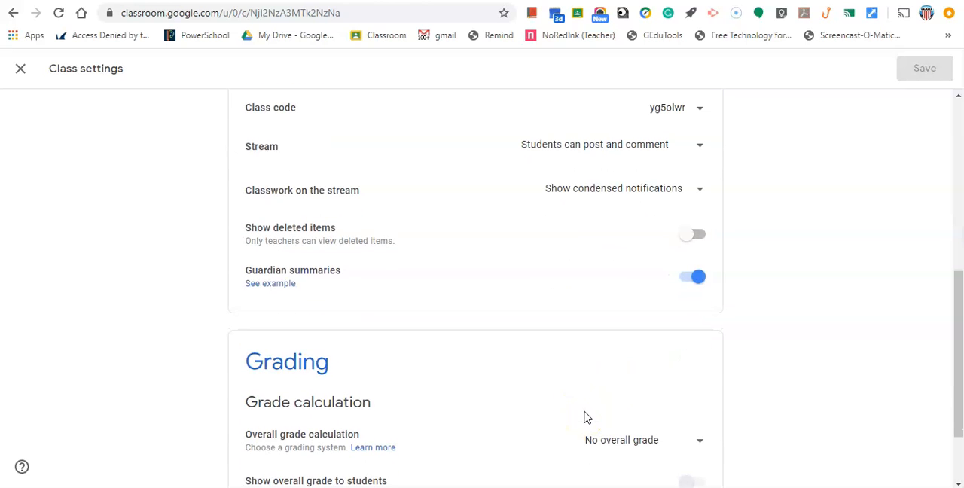
left_click(281, 288)
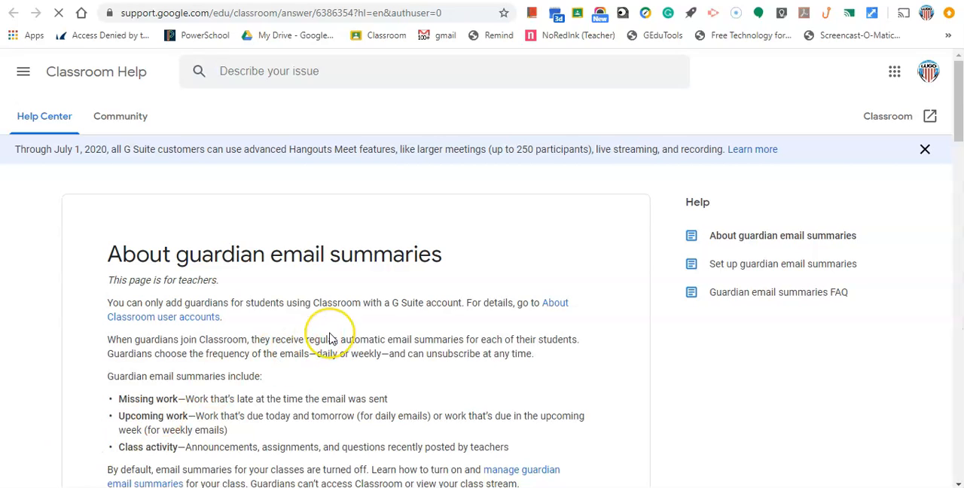
scroll(329, 338, "down", 1)
scroll(329, 338, "down", 1)
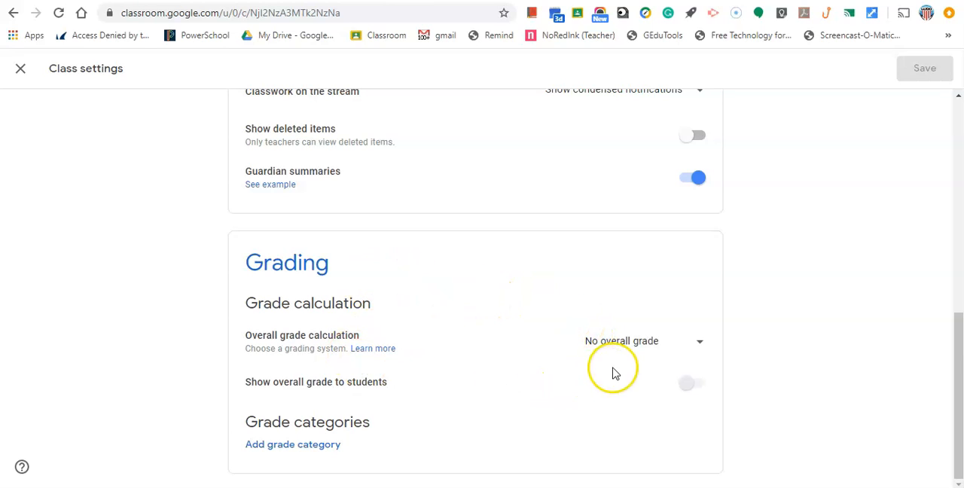
Set the overall grade calculation to "Weighted by category" and add a blank grade category
left_click(635, 340)
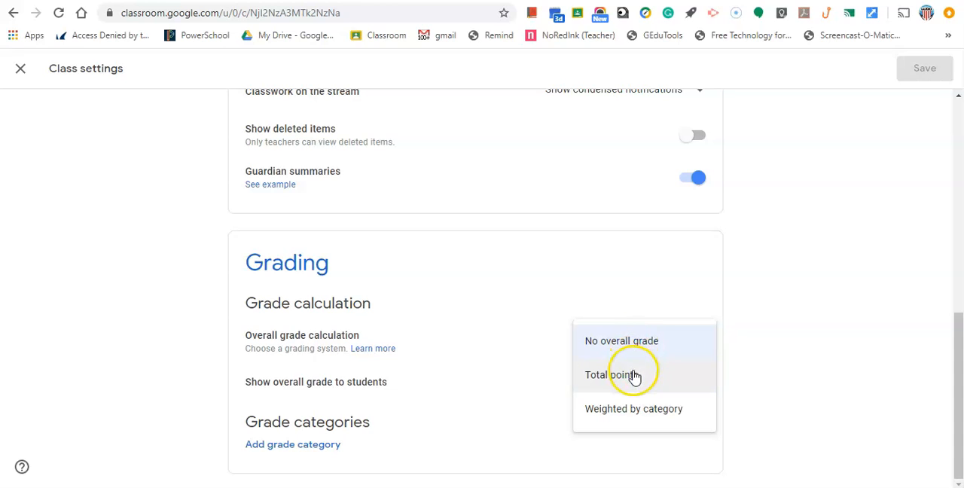
left_click(630, 409)
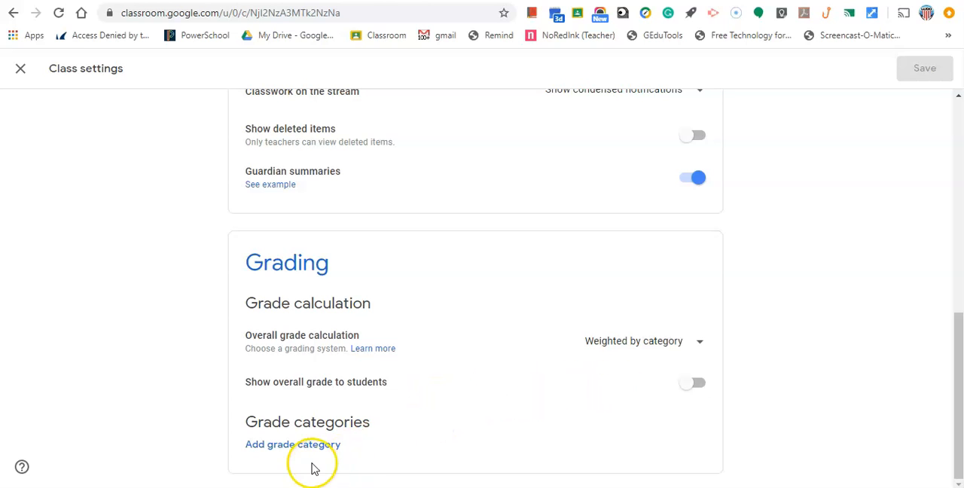
left_click(300, 443)
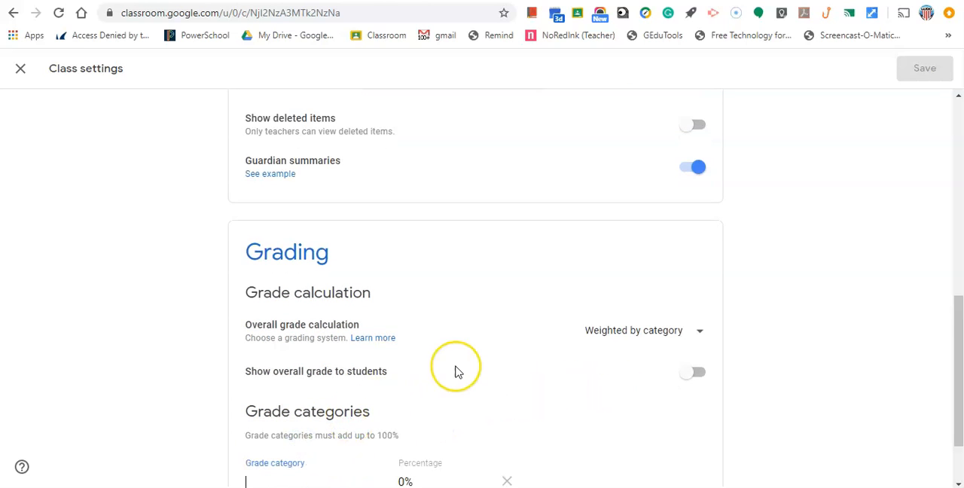
scroll(455, 368, "down", 2)
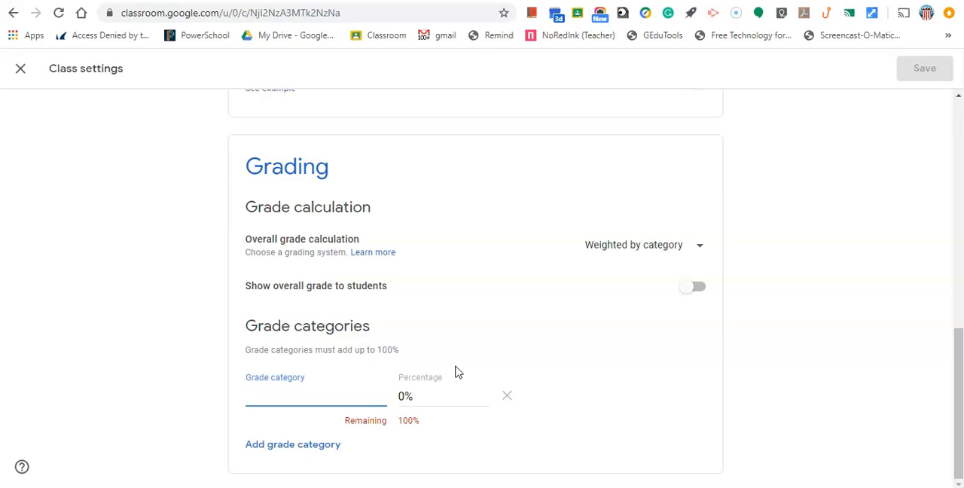